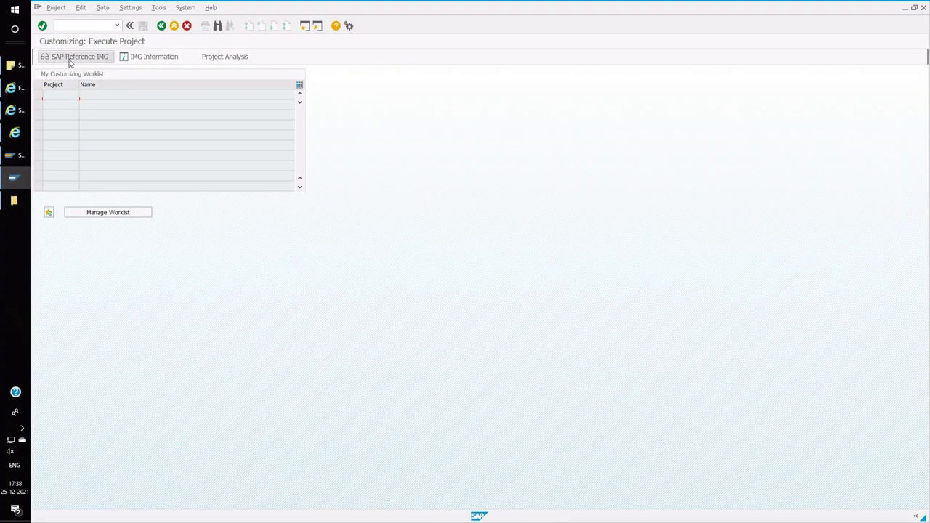
In the SAP Reference IMG, expand SRM Server > Cross-Application Basic Settings > POWL and Advanced Search
left_click(72, 59)
left_click(47, 114)
left_click(57, 123)
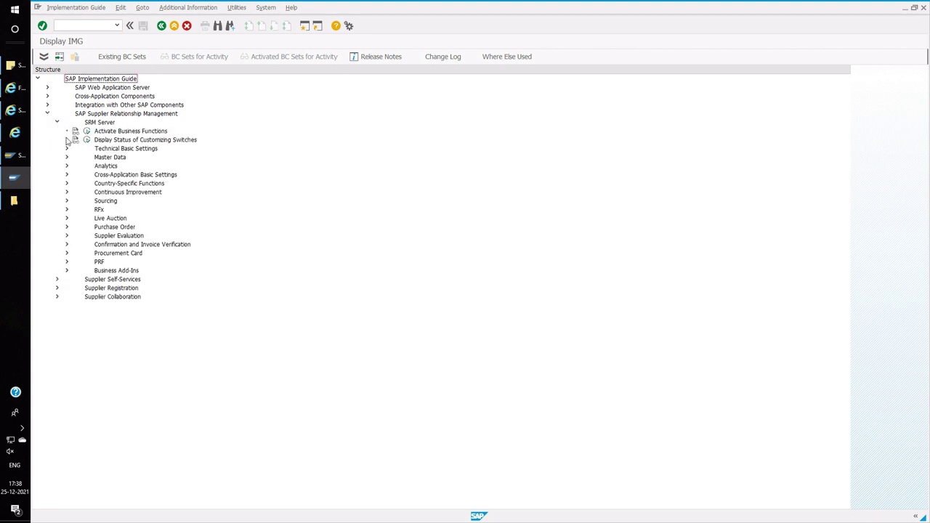
left_click(66, 177)
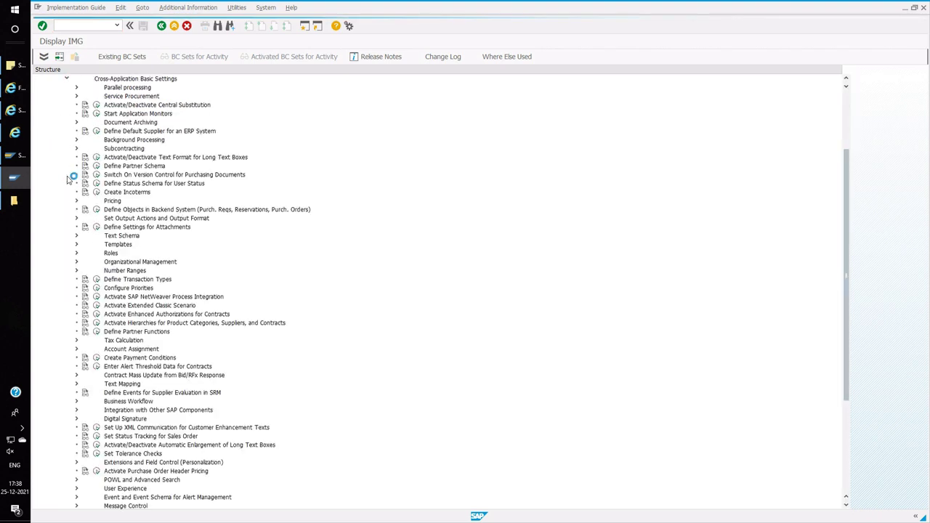
scroll(67, 180, "down", 3)
scroll(67, 179, "down", 3)
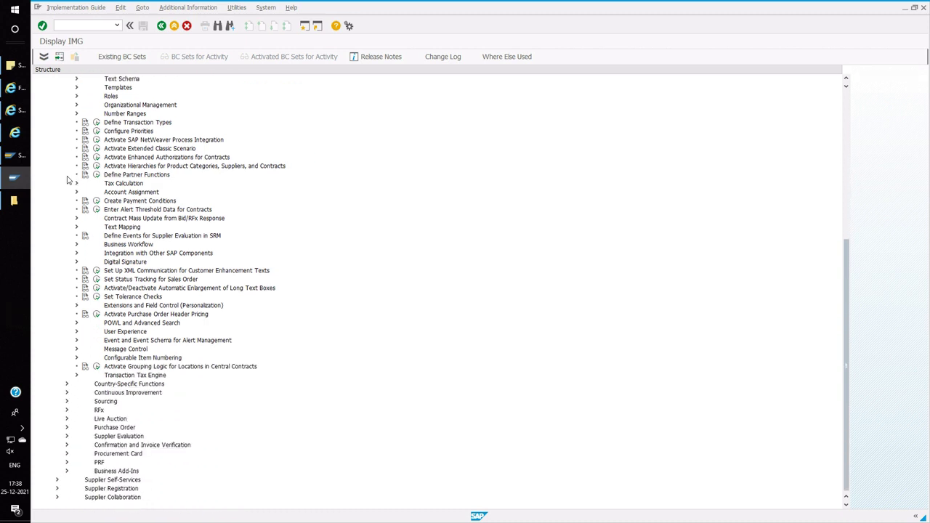
left_click(159, 324)
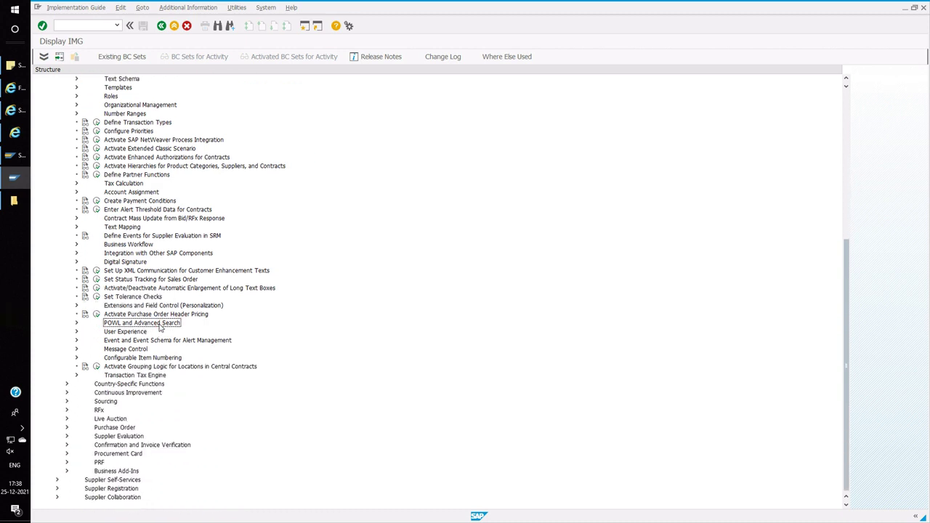
left_click(77, 323)
scroll(216, 289, "down", 2)
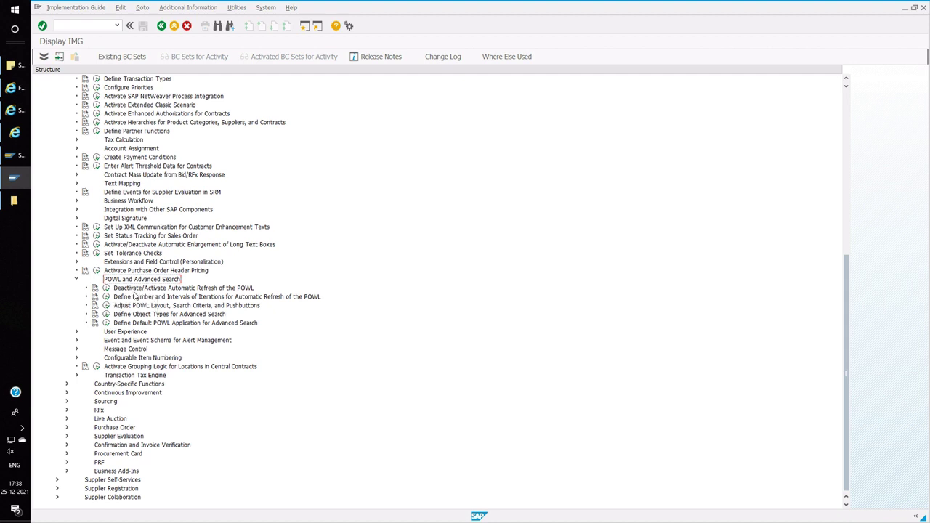
left_click(107, 288)
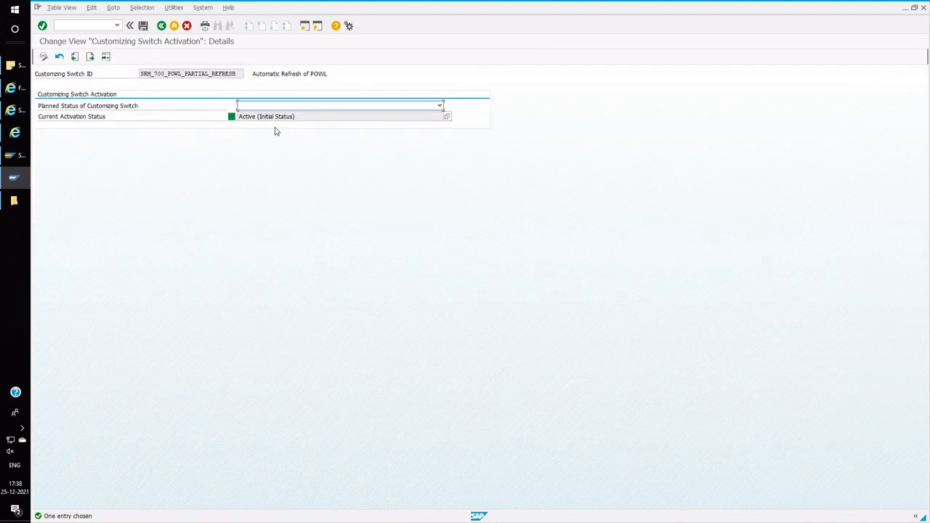
left_click(439, 106)
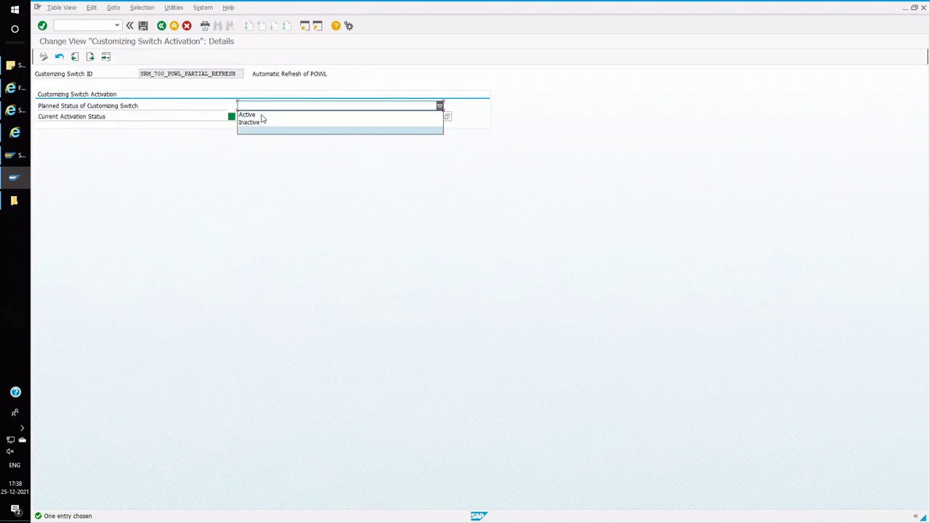
left_click(182, 194)
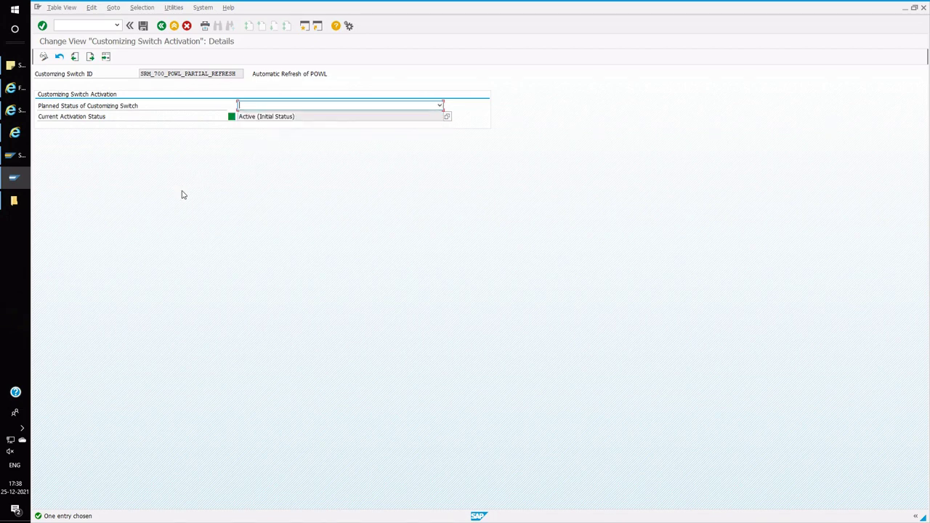
left_click(161, 25)
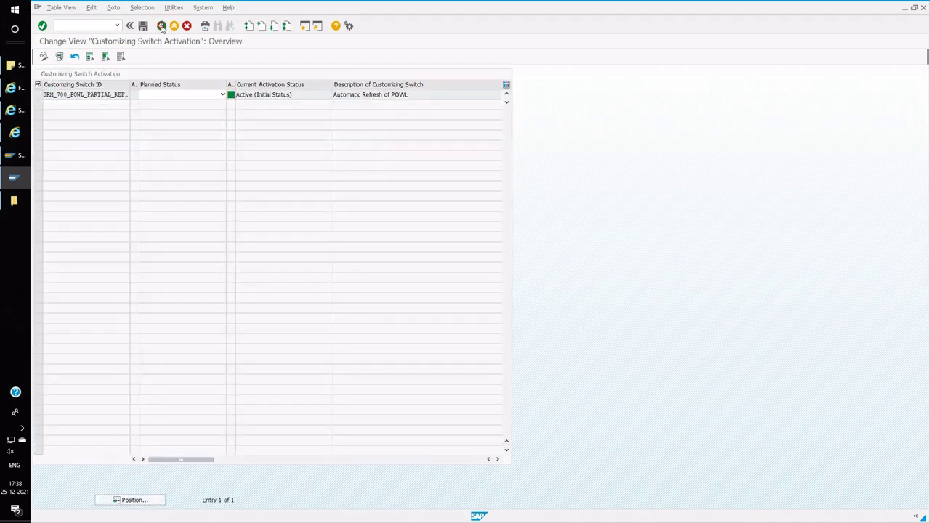
left_click(162, 26)
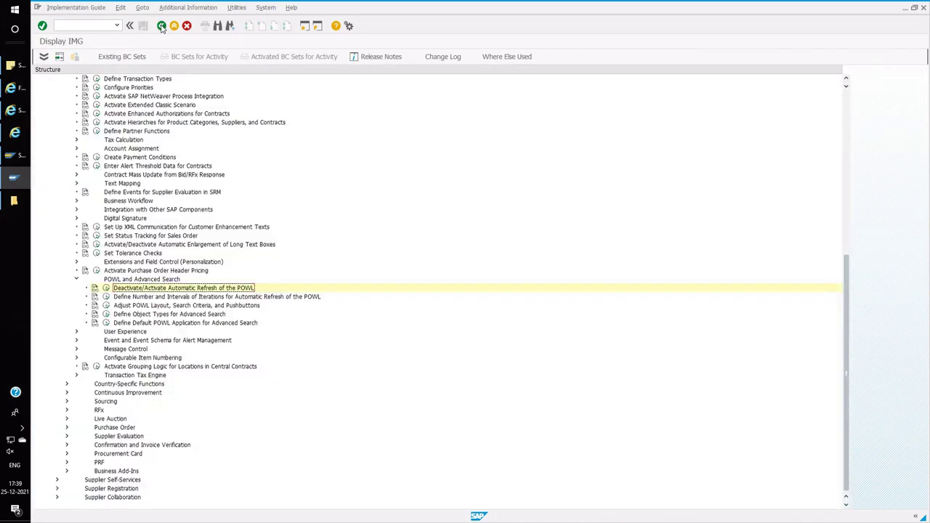
left_click(106, 296)
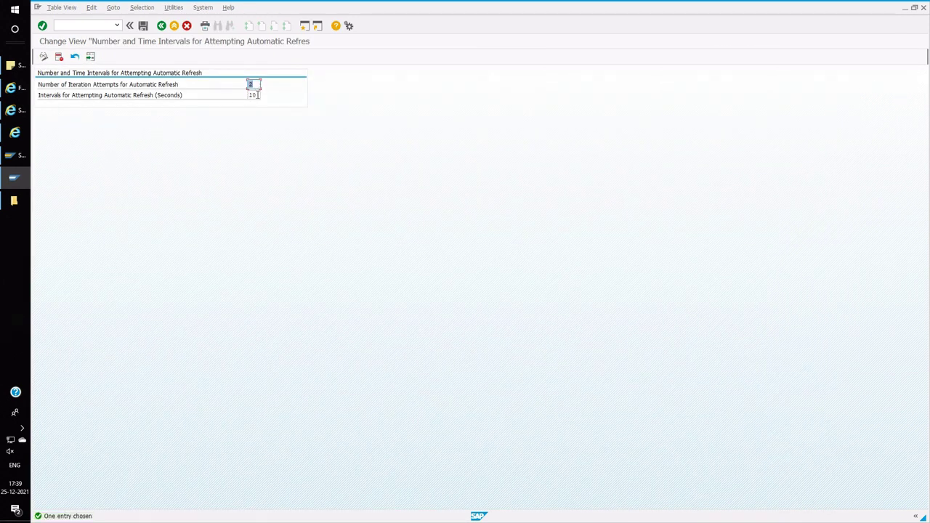
left_click(257, 95)
left_click(162, 27)
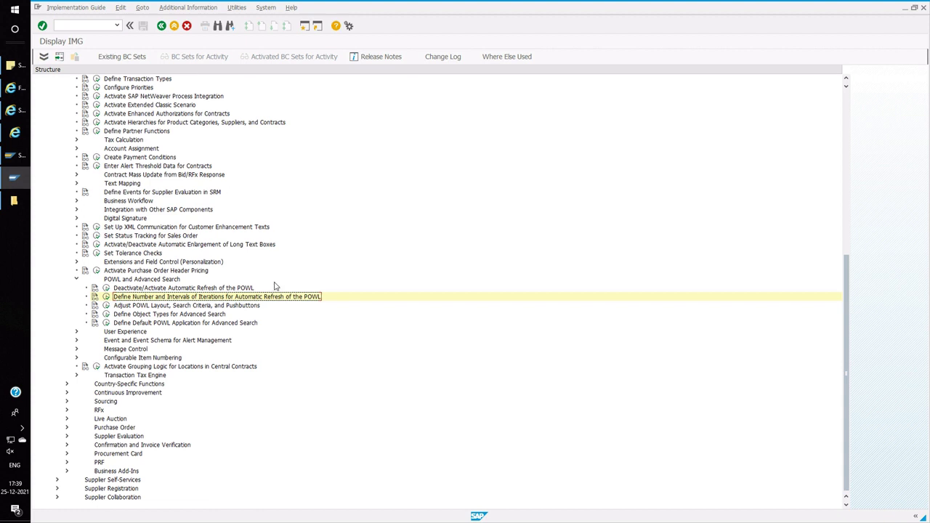
left_click(244, 306)
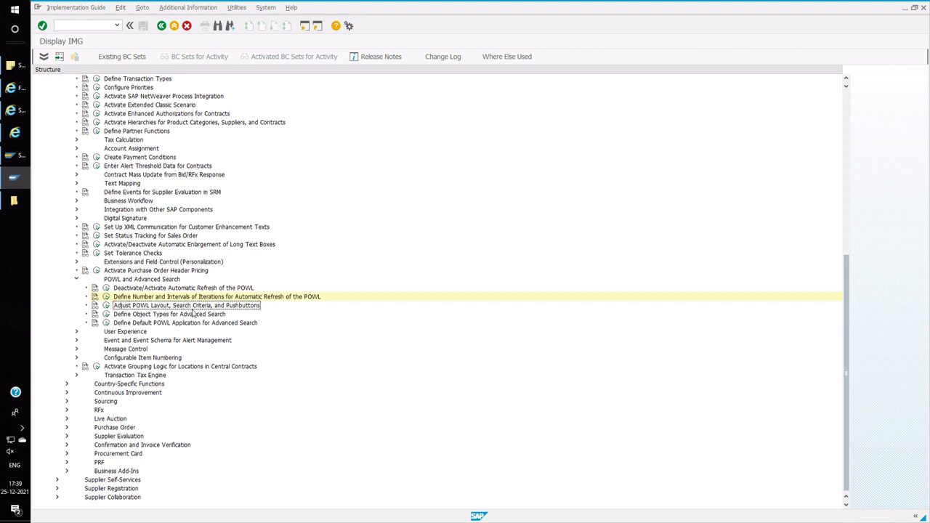
Run Adjust POWL Layout, Search Criteria, and Pushbuttons and select the SAPSRM_FEEDER_RFQ feeder type row
left_click(106, 306)
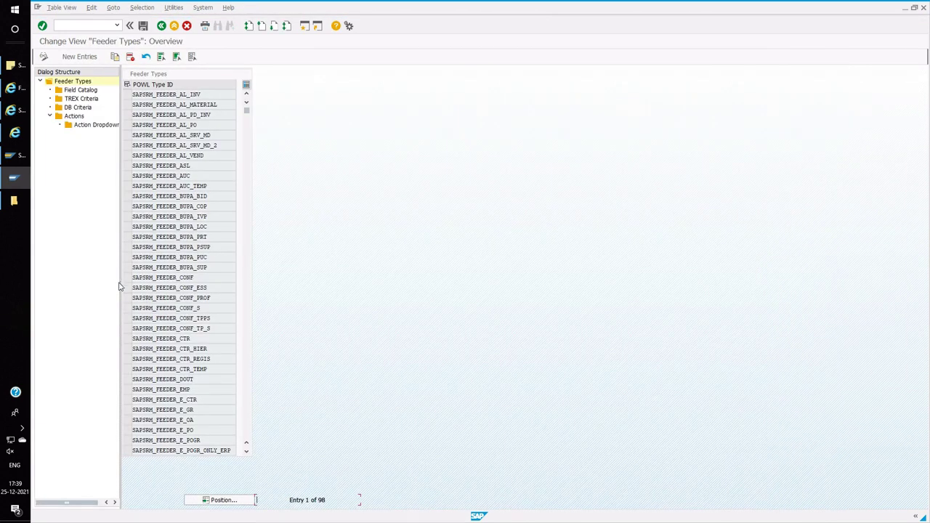
left_click_drag(121, 284, 196, 285)
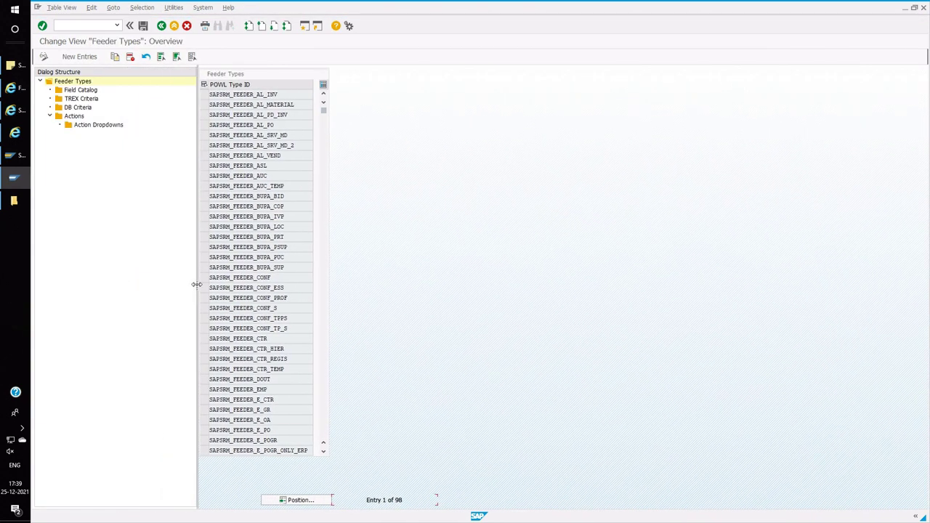
left_click(276, 274)
scroll(276, 276, "down", 2)
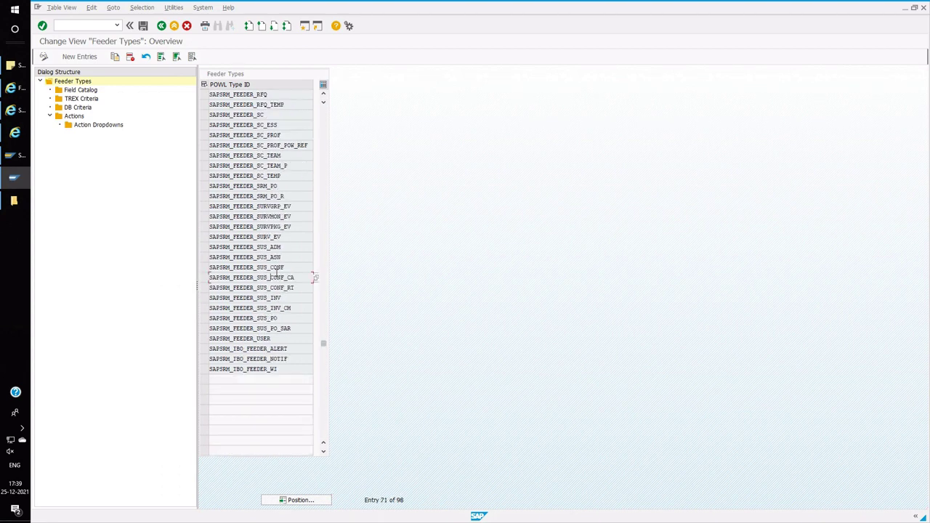
left_click(274, 95)
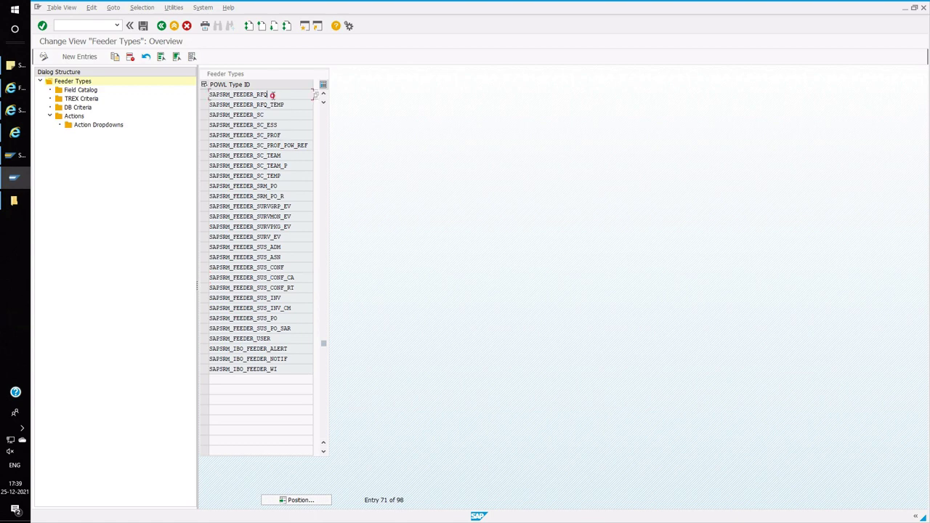
left_click(206, 95)
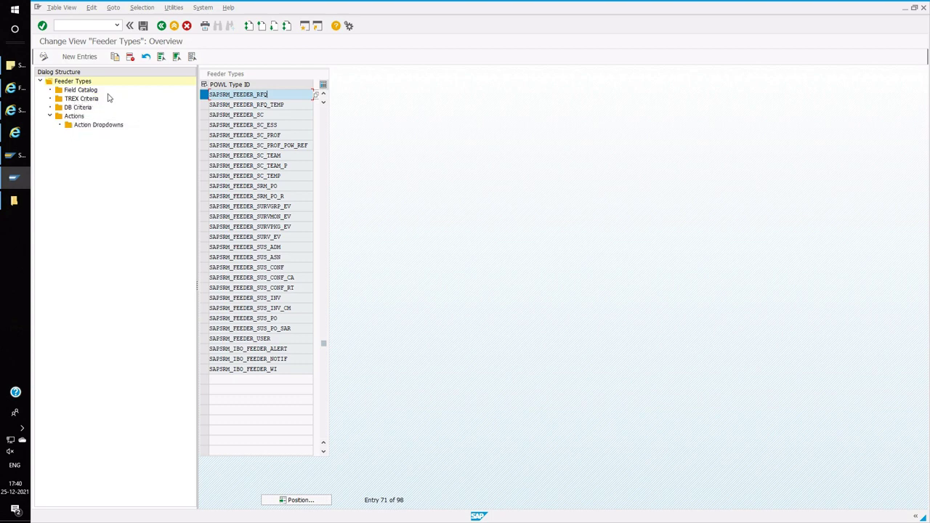
left_click(205, 95)
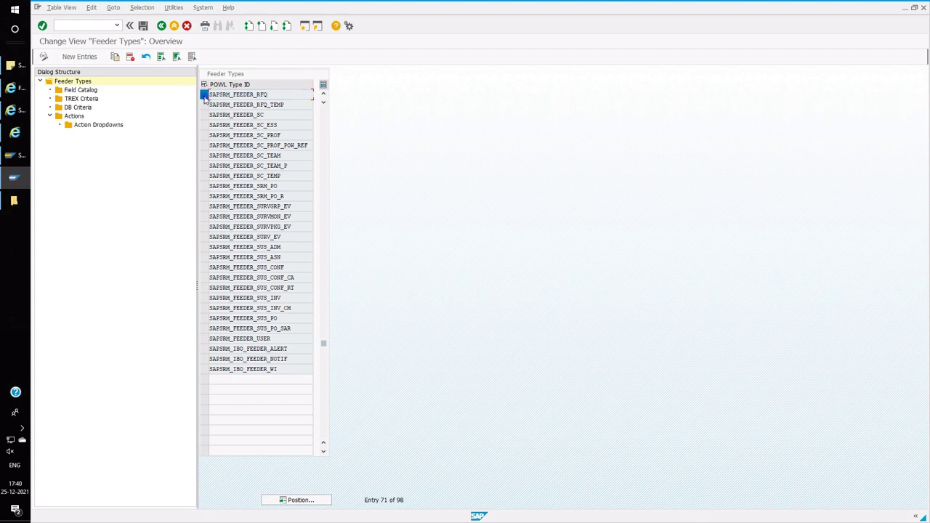
left_click(205, 95)
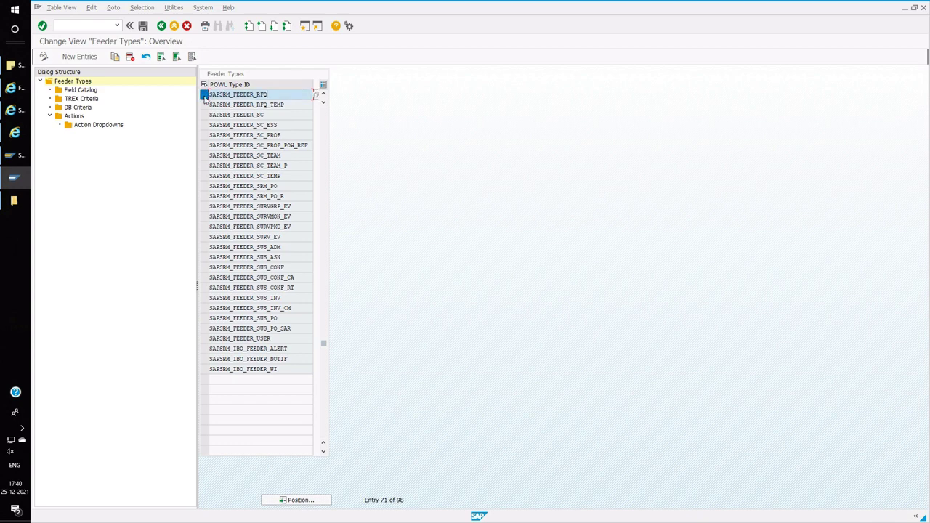
Open the SAPSRM_FEEDER_RFQ Field Catalog and browse the F4 column list for PS_US01_TXT
double_click(77, 92)
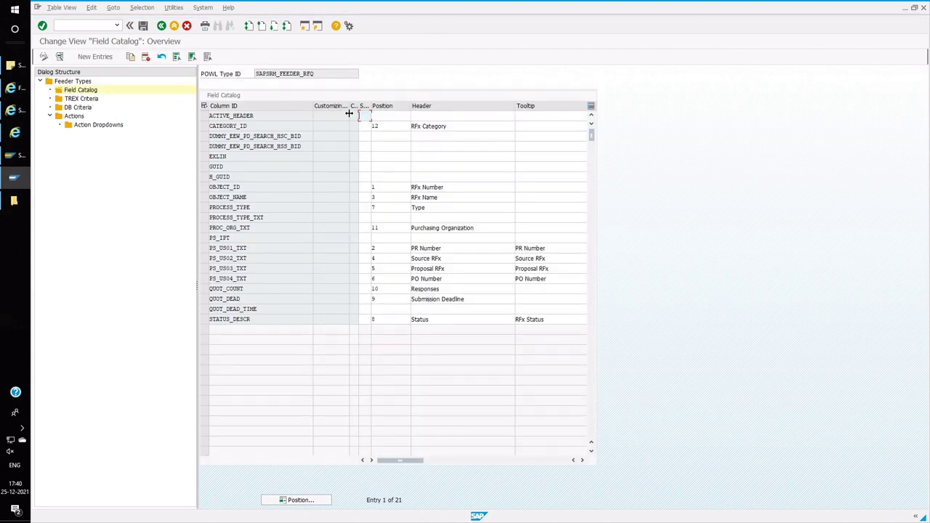
left_click_drag(349, 113, 322, 113)
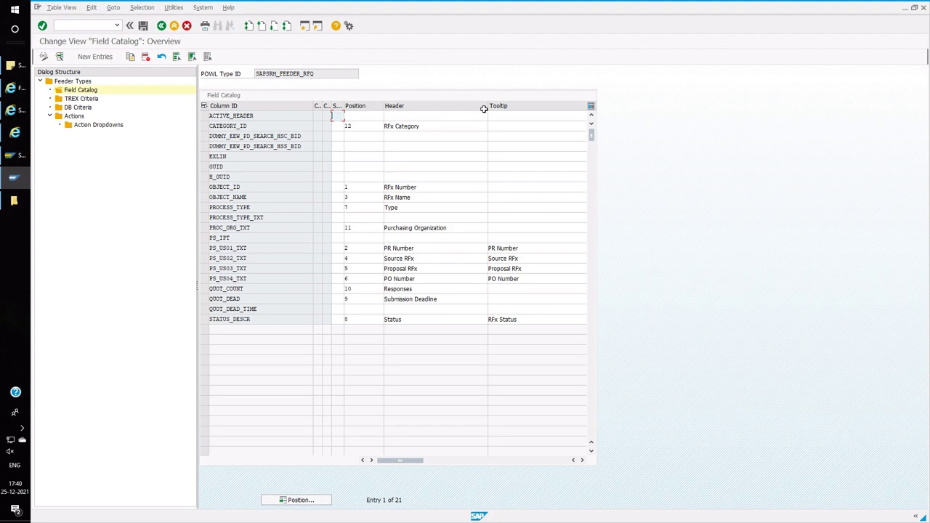
left_click_drag(485, 107, 440, 109)
left_click_drag(205, 248, 312, 268)
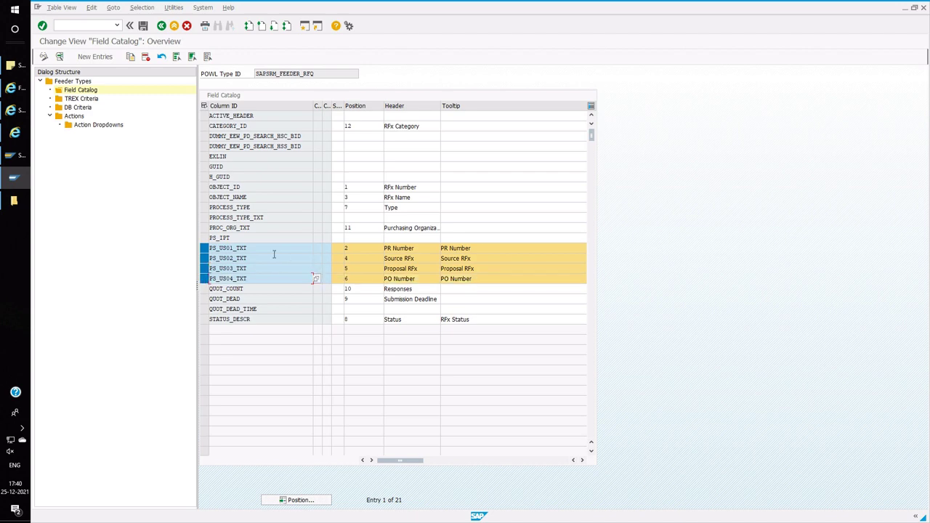
left_click_drag(254, 247, 213, 253)
left_click(210, 253)
left_click(316, 250)
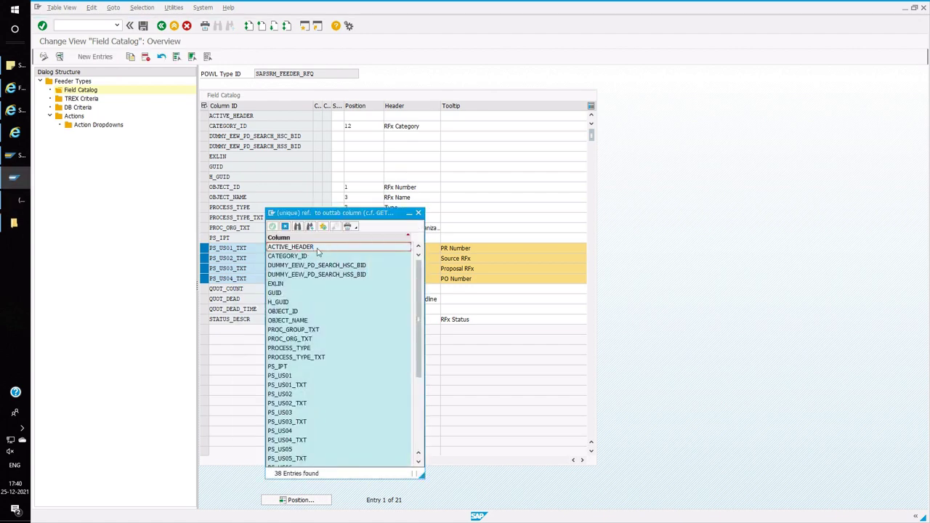
left_click_drag(333, 216, 416, 97)
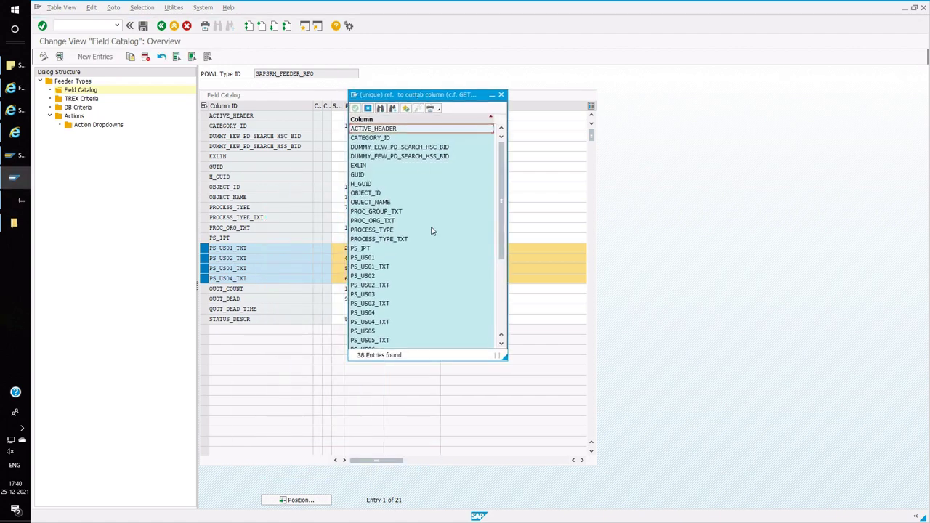
scroll(431, 231, "down", 5)
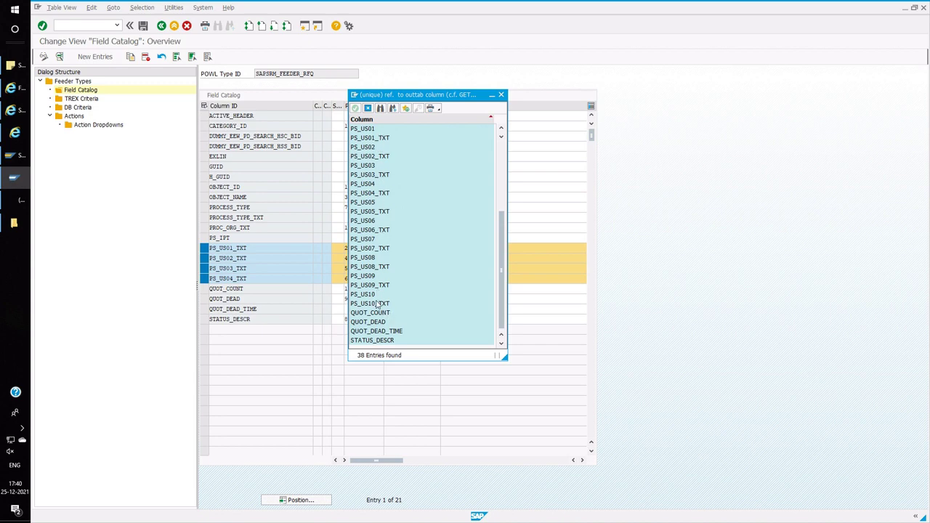
scroll(382, 291, "up", 5)
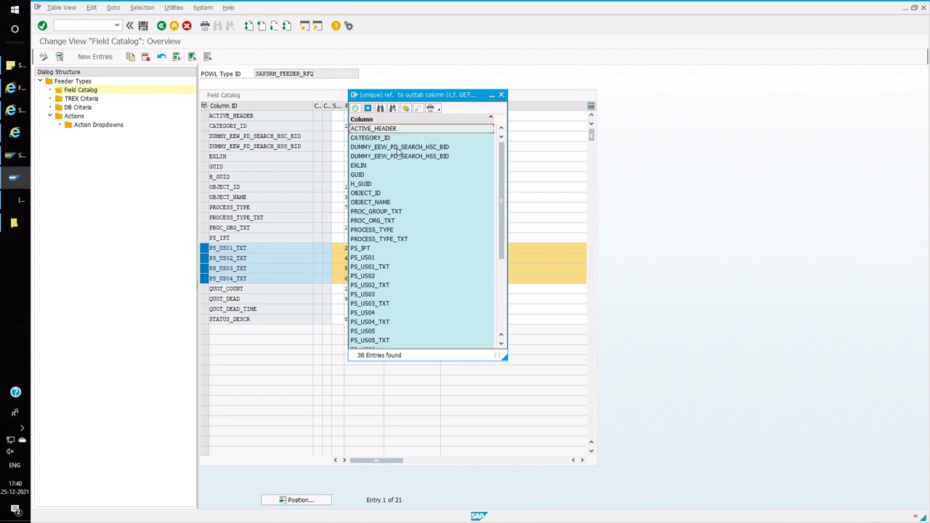
left_click(398, 149)
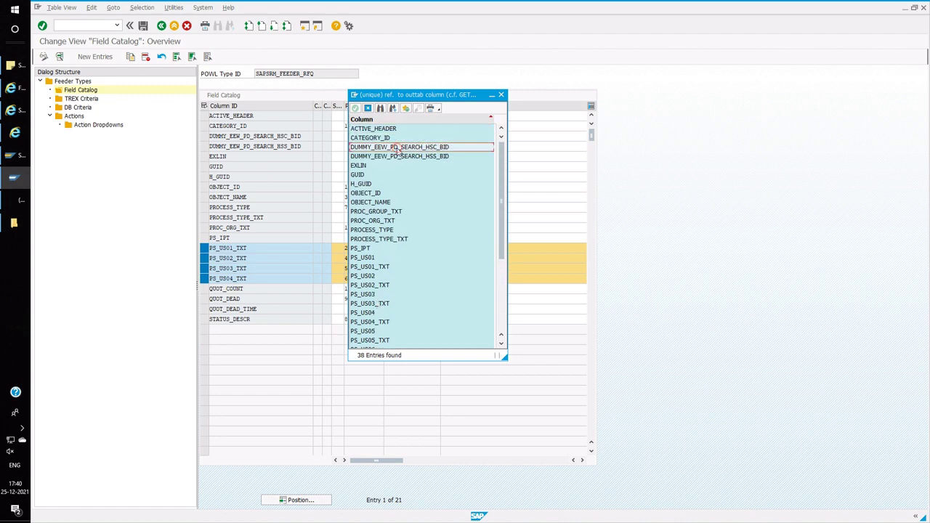
left_click(502, 96)
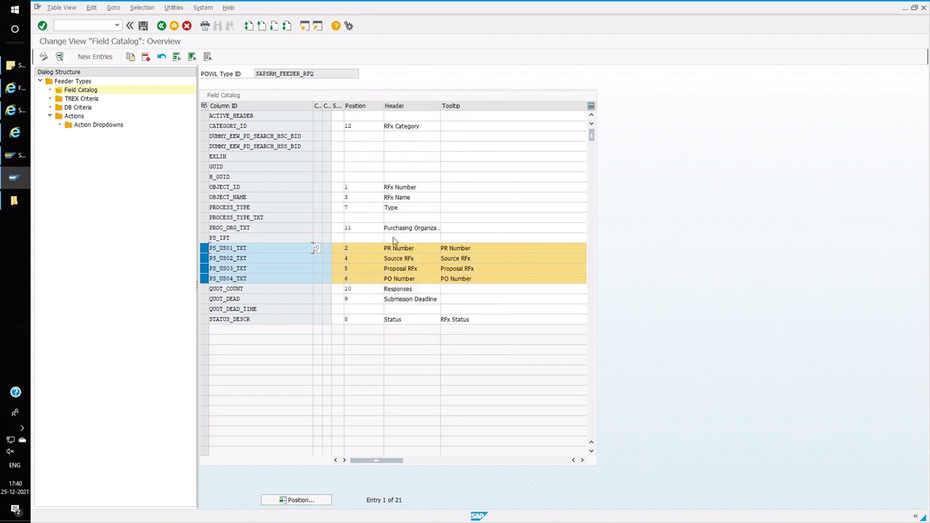
Set PS_US01–04_TXT to PR Number, Source RFx, Proposal RFx, PO Number at positions 2, 4, 5, 6
left_click(356, 247)
left_click(386, 249)
left_click(357, 259)
left_click(353, 268)
left_click(353, 278)
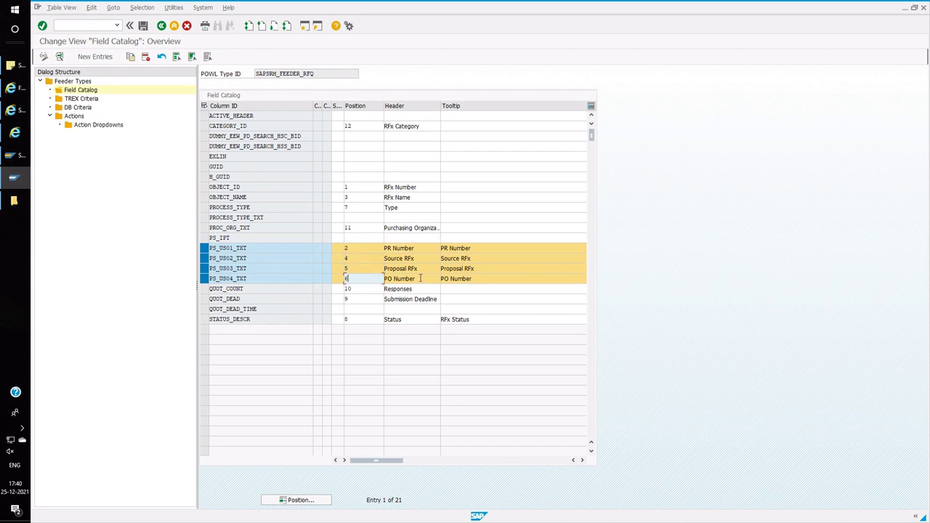
left_click(15, 134)
left_click(15, 134)
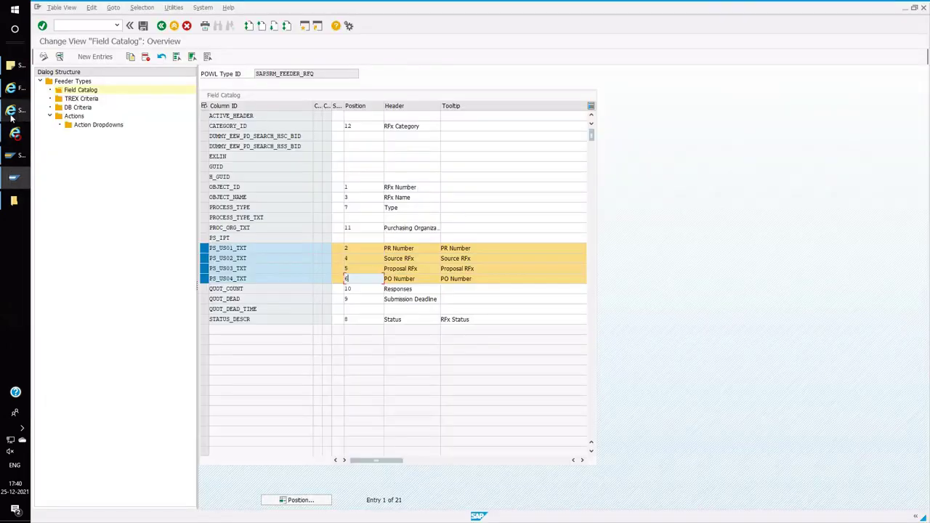
left_click(11, 110)
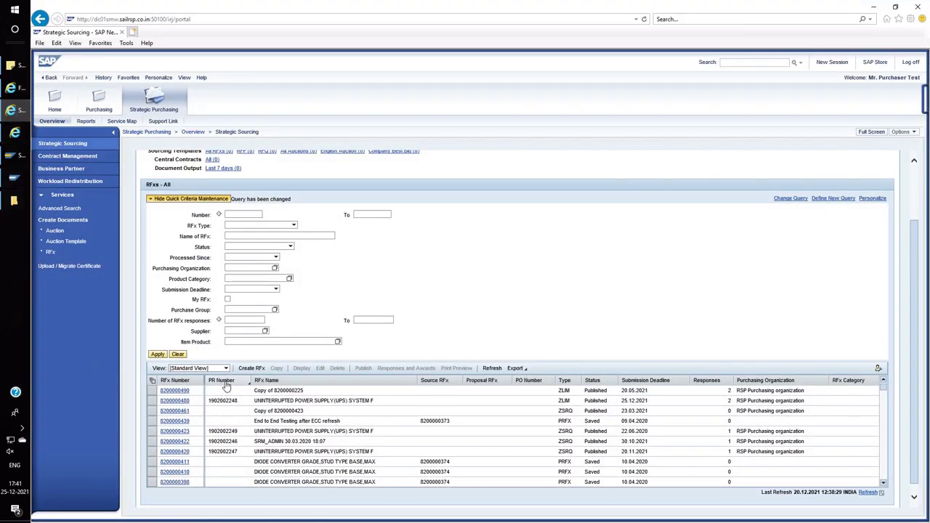
left_click(14, 177)
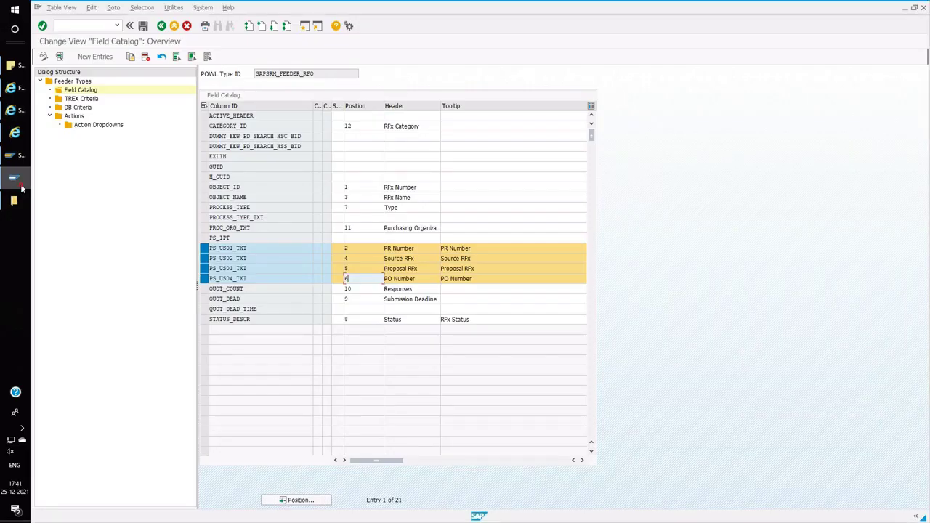
left_click(410, 279)
key("alt+Tab")
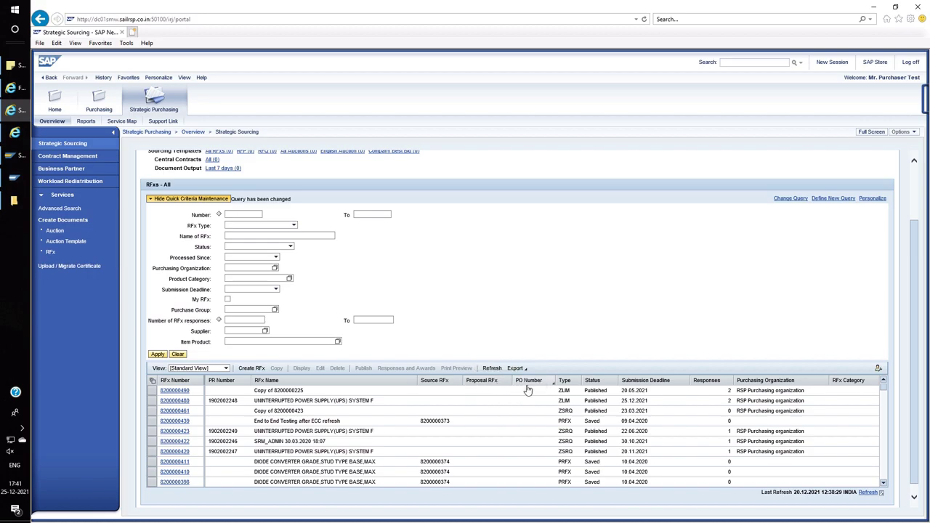
key("alt+Tab")
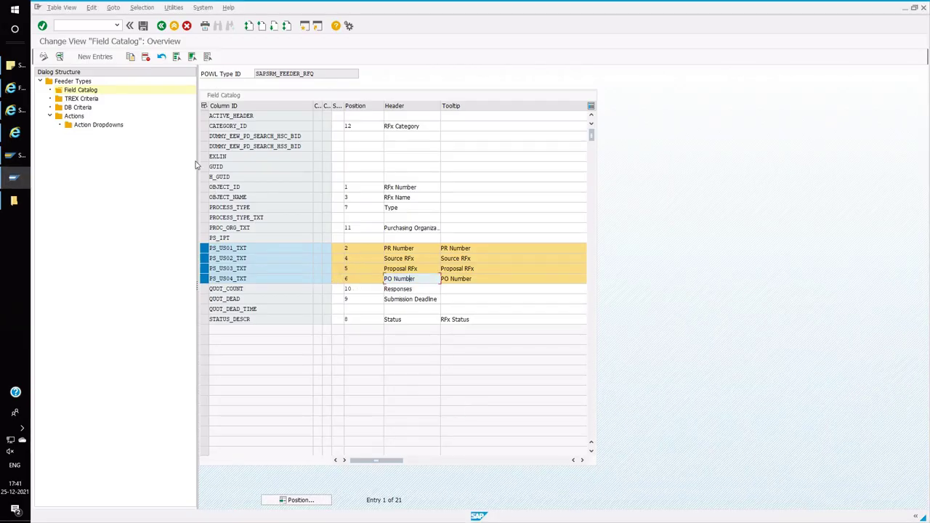
Return to the Feeder Types list and select the SAPSRM_FEEDER_QTE_RFQ feeder row
left_click(161, 26)
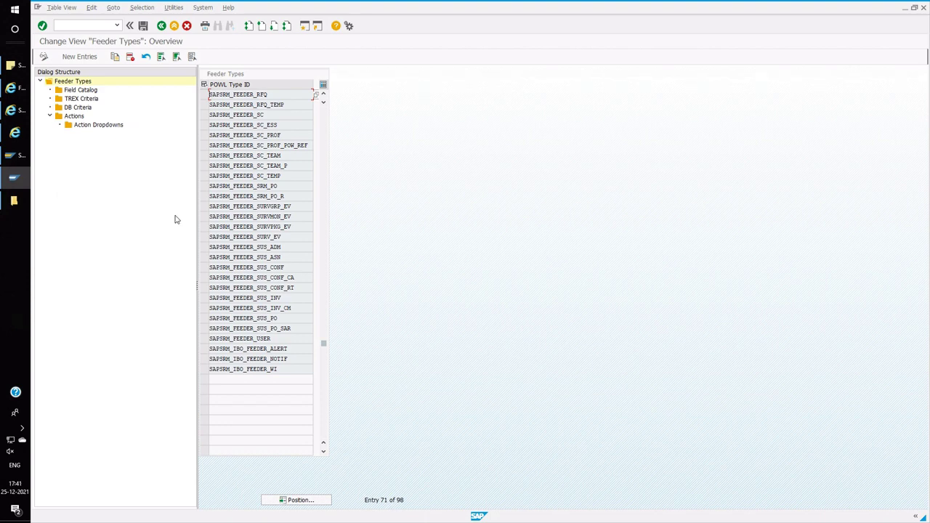
scroll(252, 203, "up", 3)
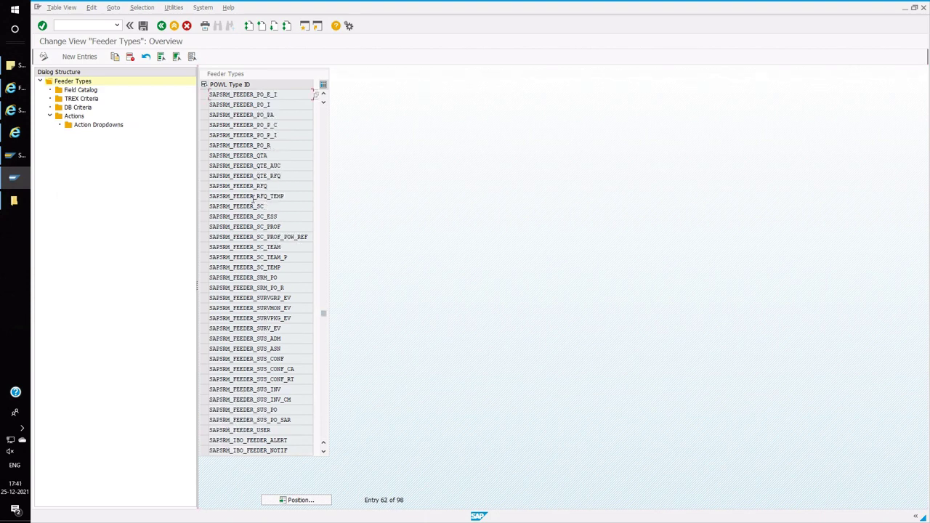
left_click(277, 154)
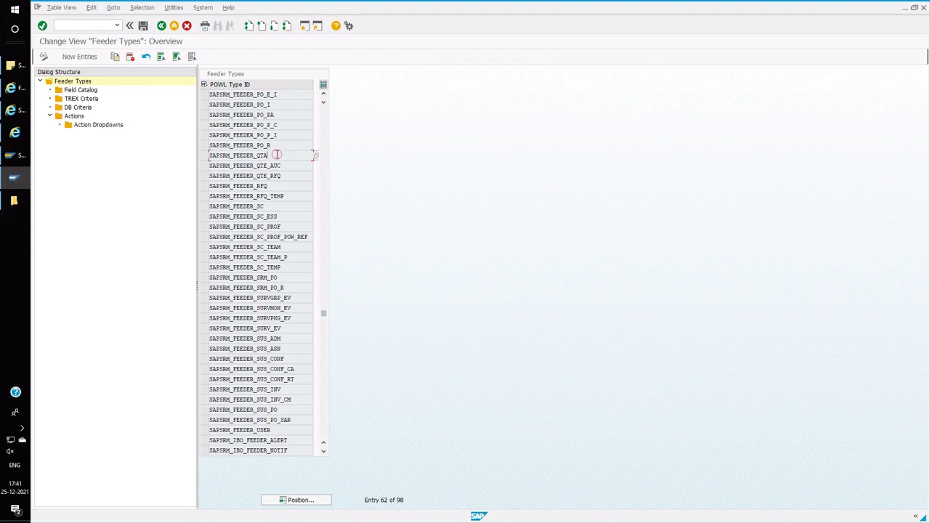
left_click_drag(274, 175, 208, 176)
left_click(205, 175)
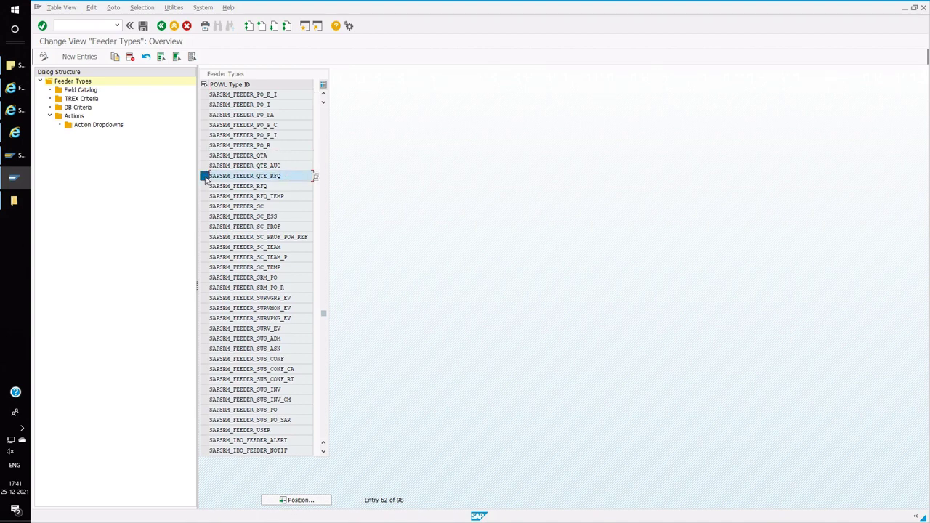
Show the feeder's Actions table and check that the CREATE action's Enabled setting is off
double_click(73, 117)
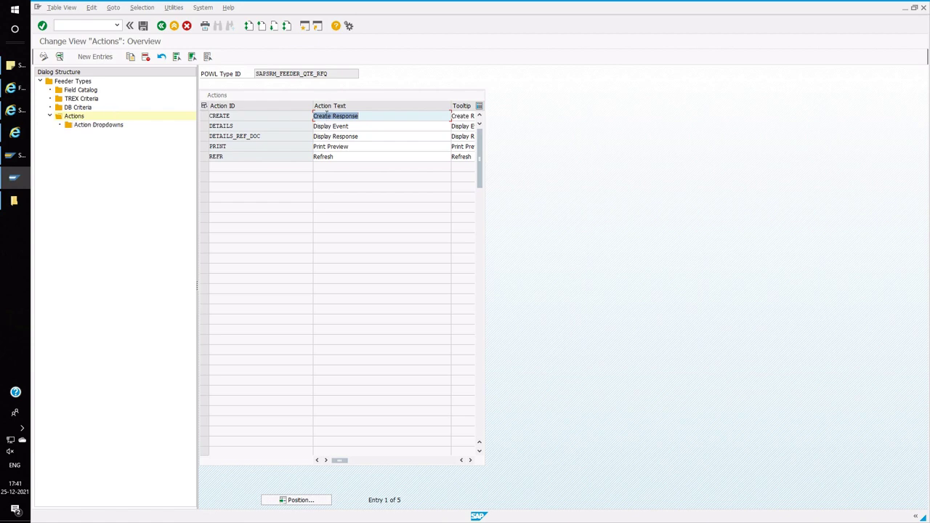
mouse_move(311, 107)
left_mouse_down()
mouse_move(252, 116)
mouse_move(261, 116)
left_mouse_up()
left_click_drag(399, 109, 315, 120)
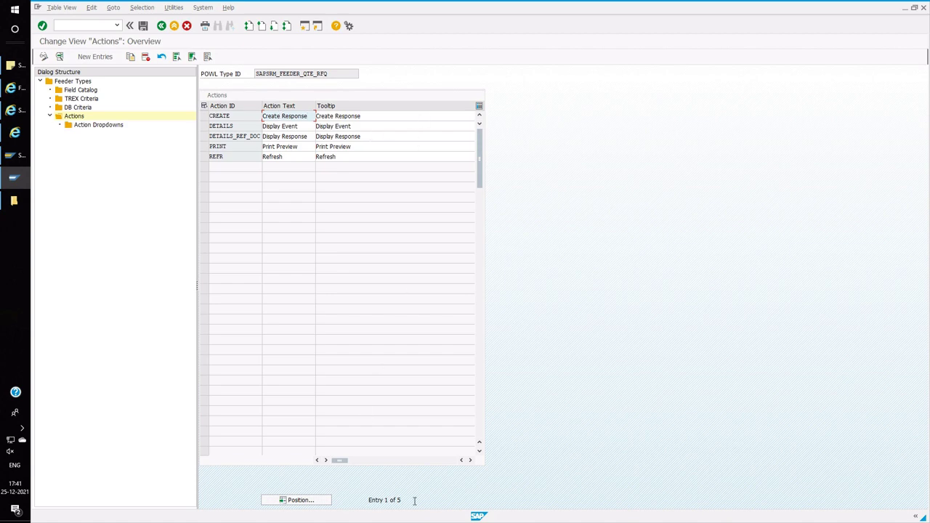
left_click(469, 460)
left_click(468, 461)
left_click(469, 461)
left_click(204, 115)
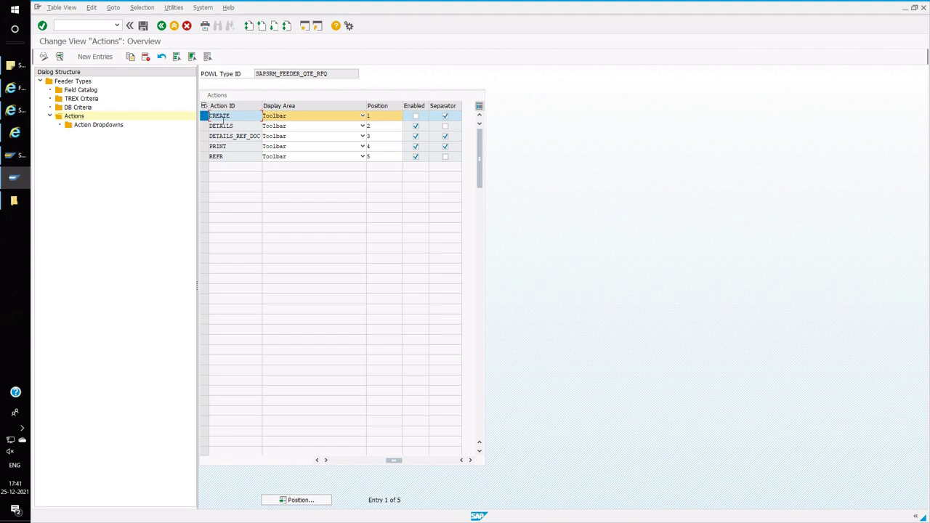
left_click(14, 132)
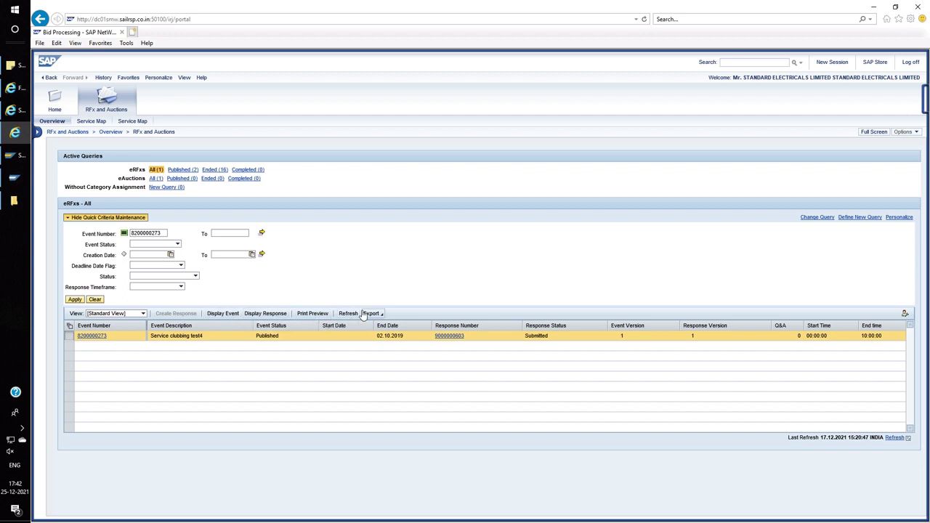
With Create Response greyed out in the portal, return to the SAPSRM_FEEDER_QTE_RFQ Actions table
key("alt+Tab")
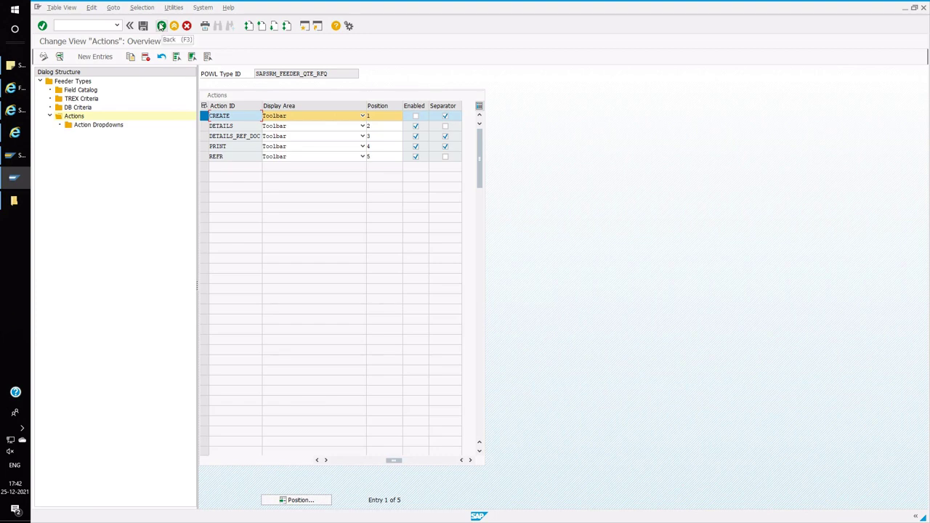
Go back from the Actions table to the Feeder Types overview and scroll the feeder type IDs
left_click(162, 25)
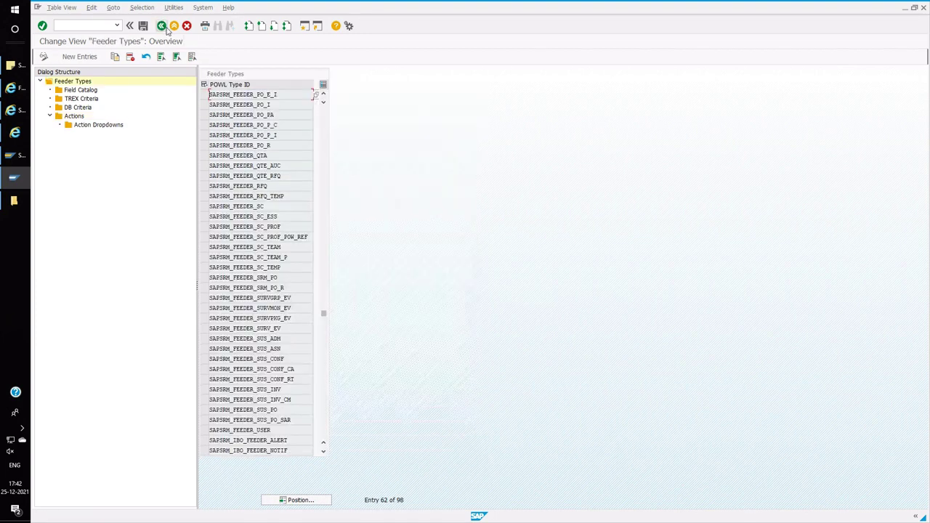
scroll(256, 258, "down", 3)
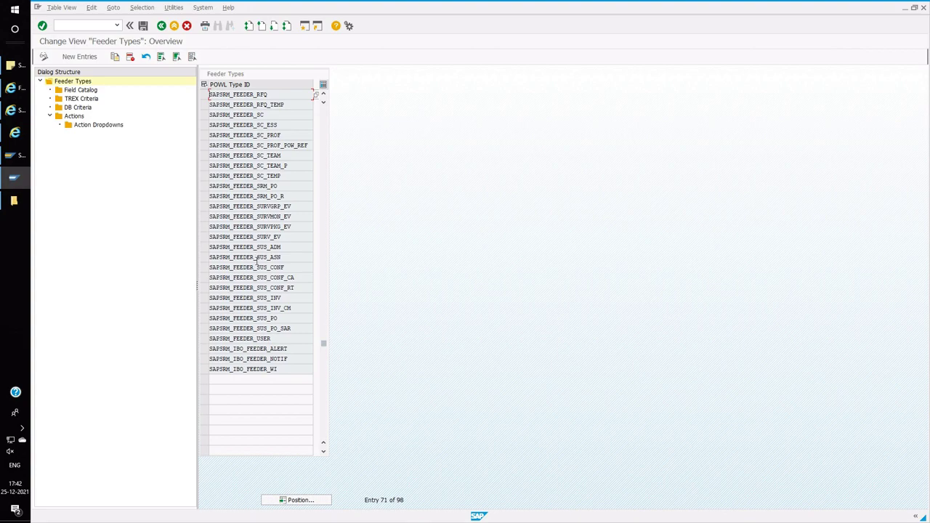